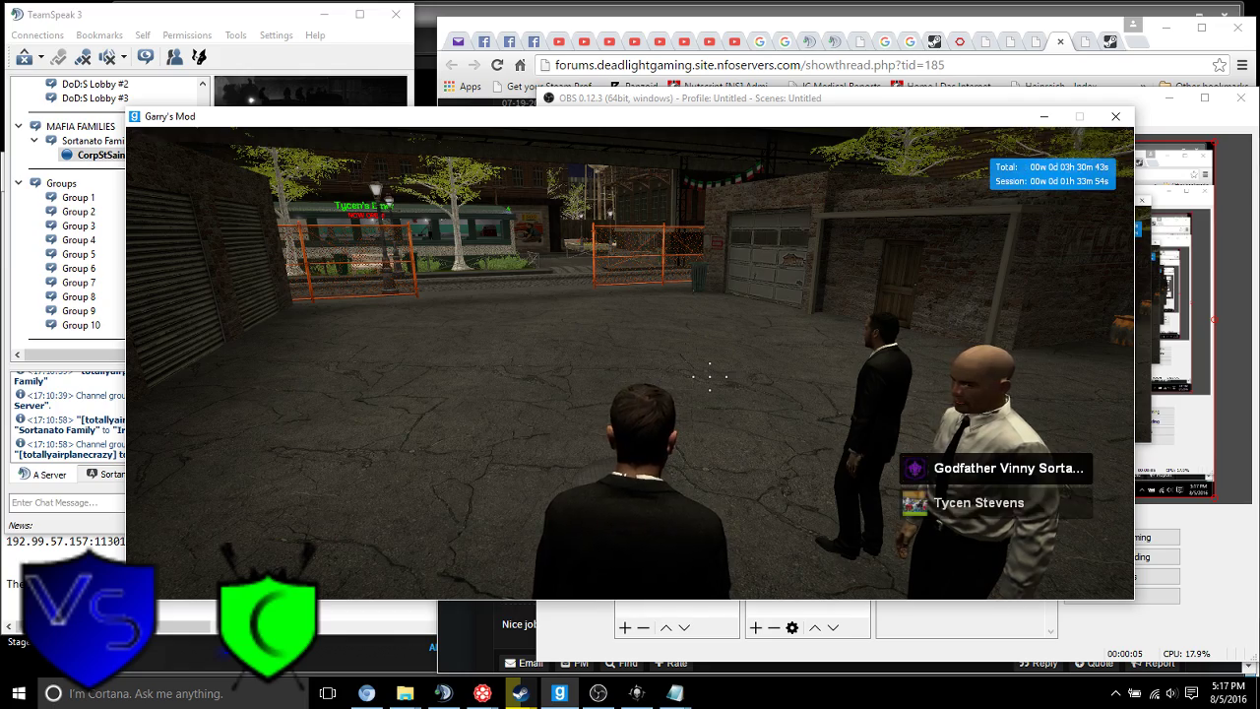
- Rotate the third-person camera to face the two suited characters in the alley
{"action": "left_click_drag", "start_coordinate": [709, 374], "coordinate": [493, 295]}
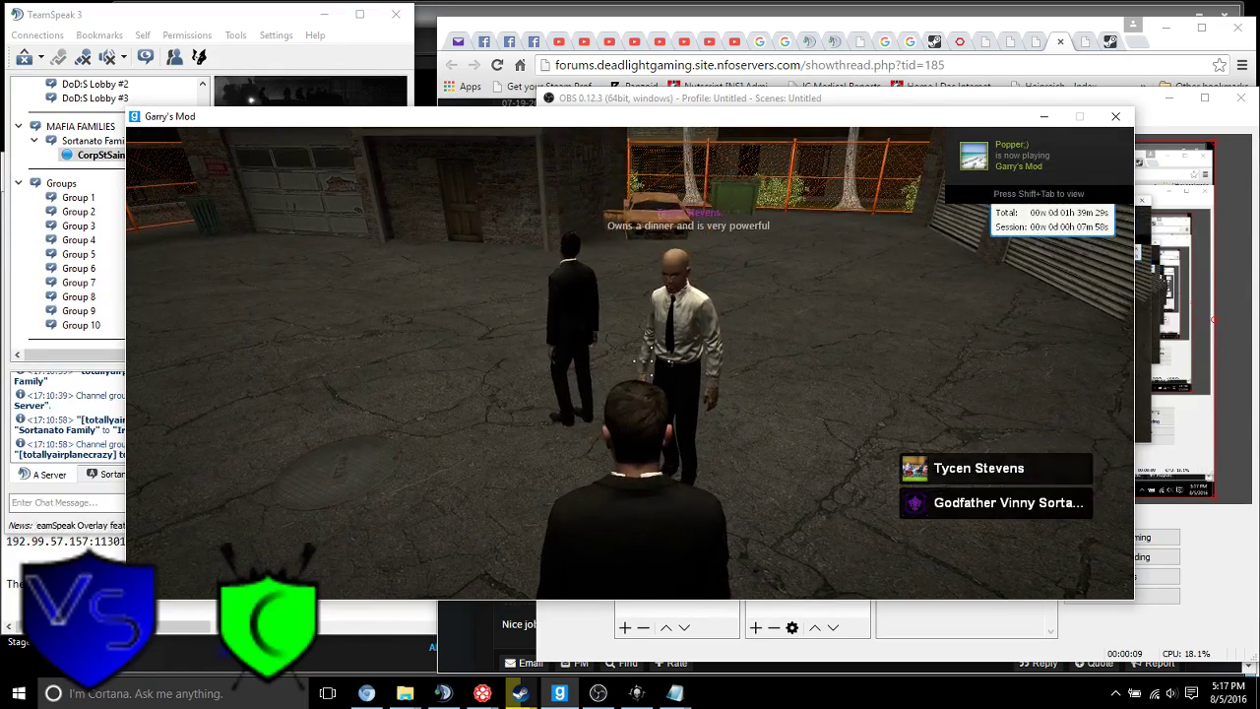
{"action": "type", "text": "y/chargvie"}
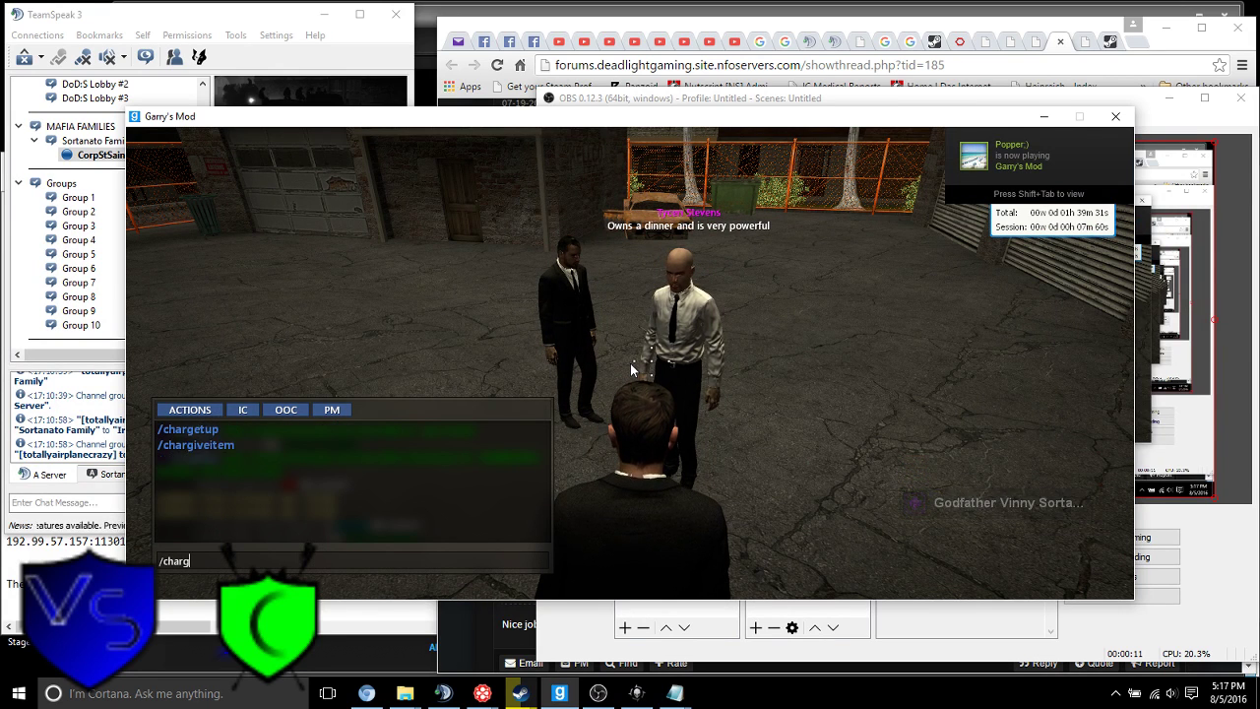
- Give the bald white-shirted character an M1911 with /chargiveitem, correcting the item-name typo
{"action": "key", "text": "BackSpace"}
{"action": "key", "text": "BackSpace"}
{"action": "key", "text": "BackSpace"}
{"action": "type", "text": "iveitem "}
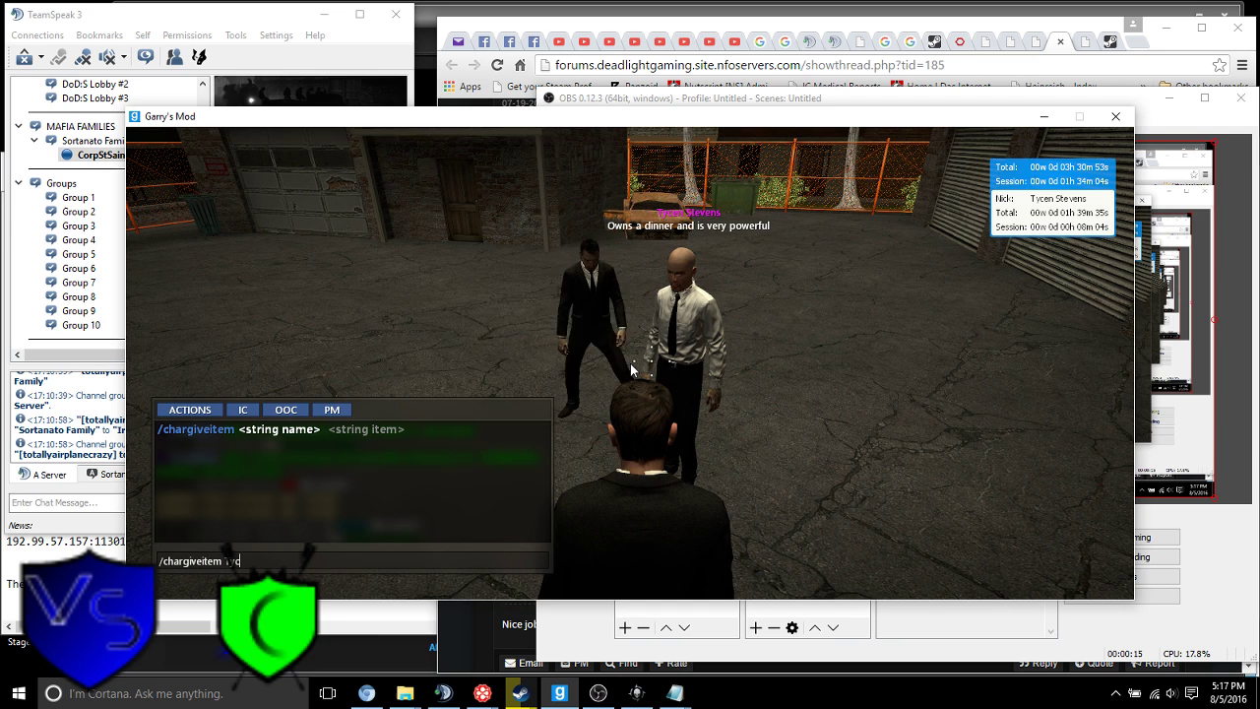
{"action": "type", "text": "Tycen"}
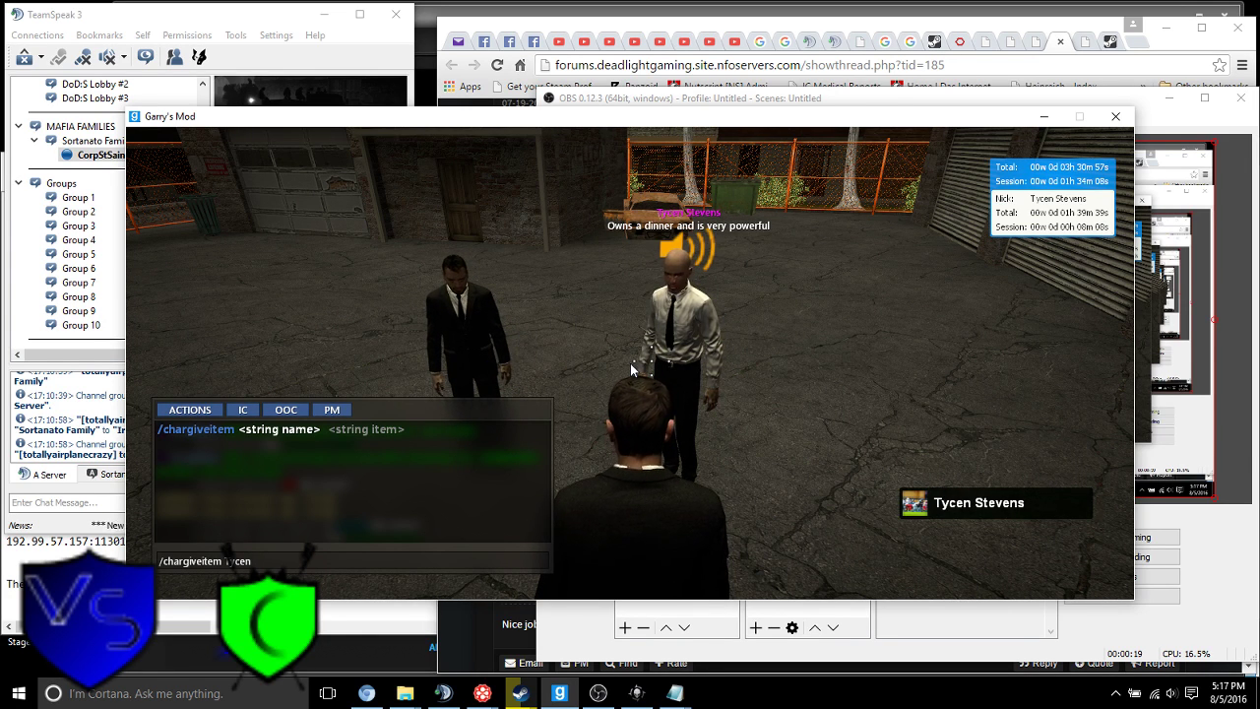
{"action": "type", "text": "Windhester M"}
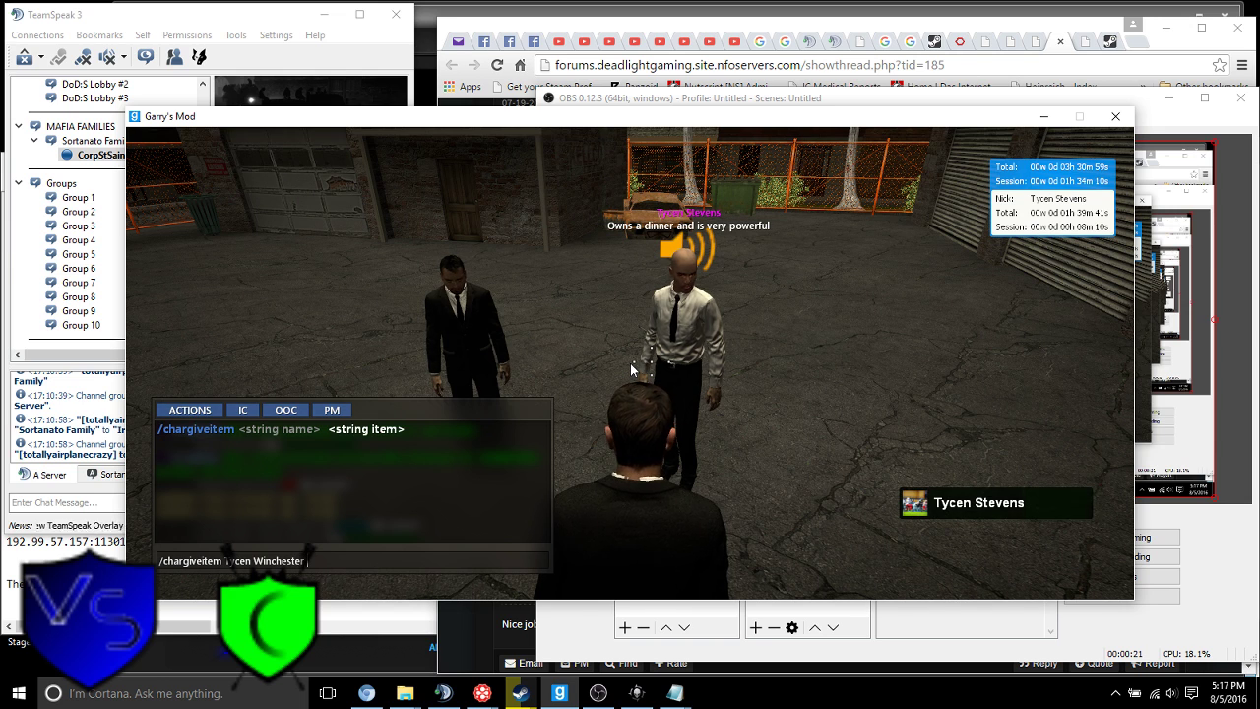
{"action": "type", "text": "odel 1921"}
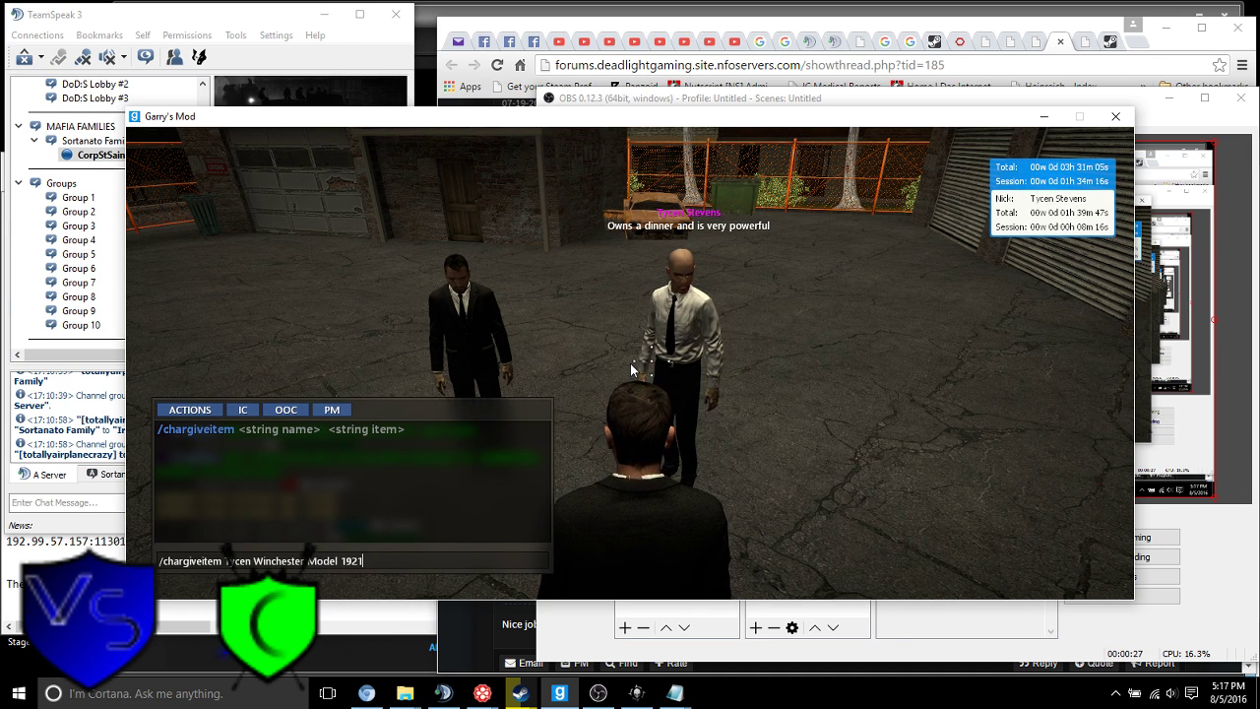
{"action": "key", "text": "BackSpace"}
{"action": "key", "text": "BackSpace"}
{"action": "key", "text": "BackSpace"}
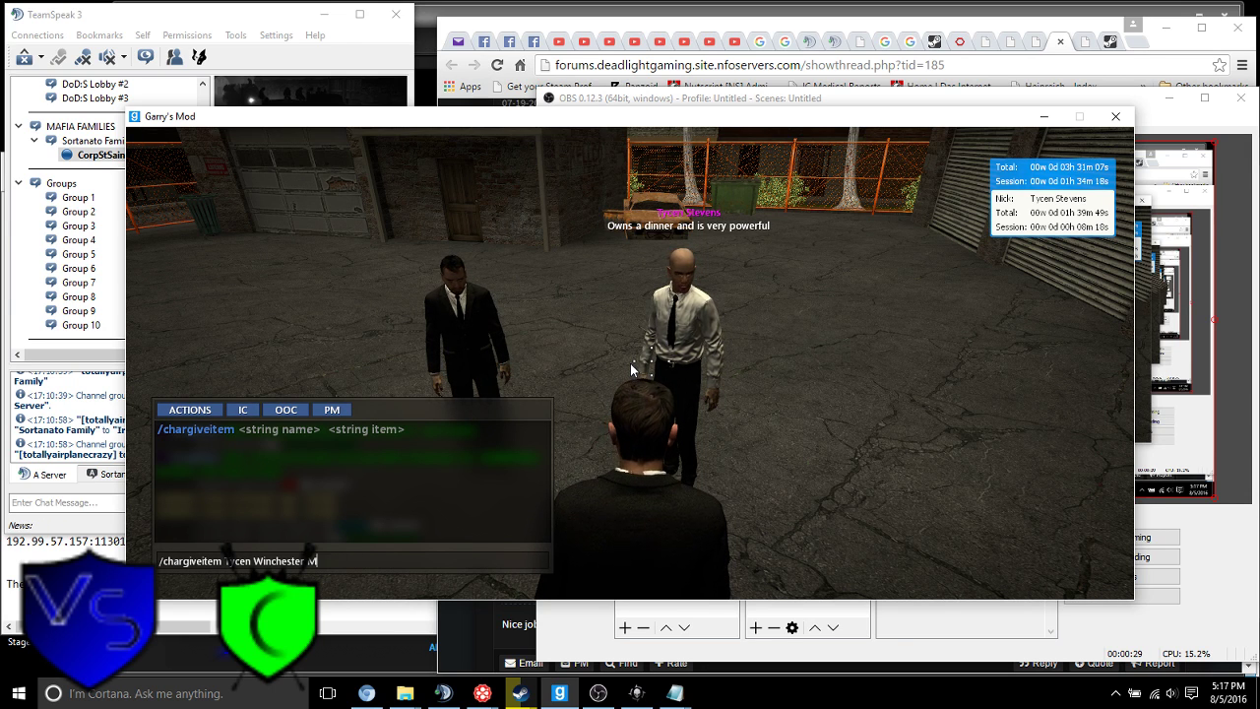
{"action": "type", "text": "n "}
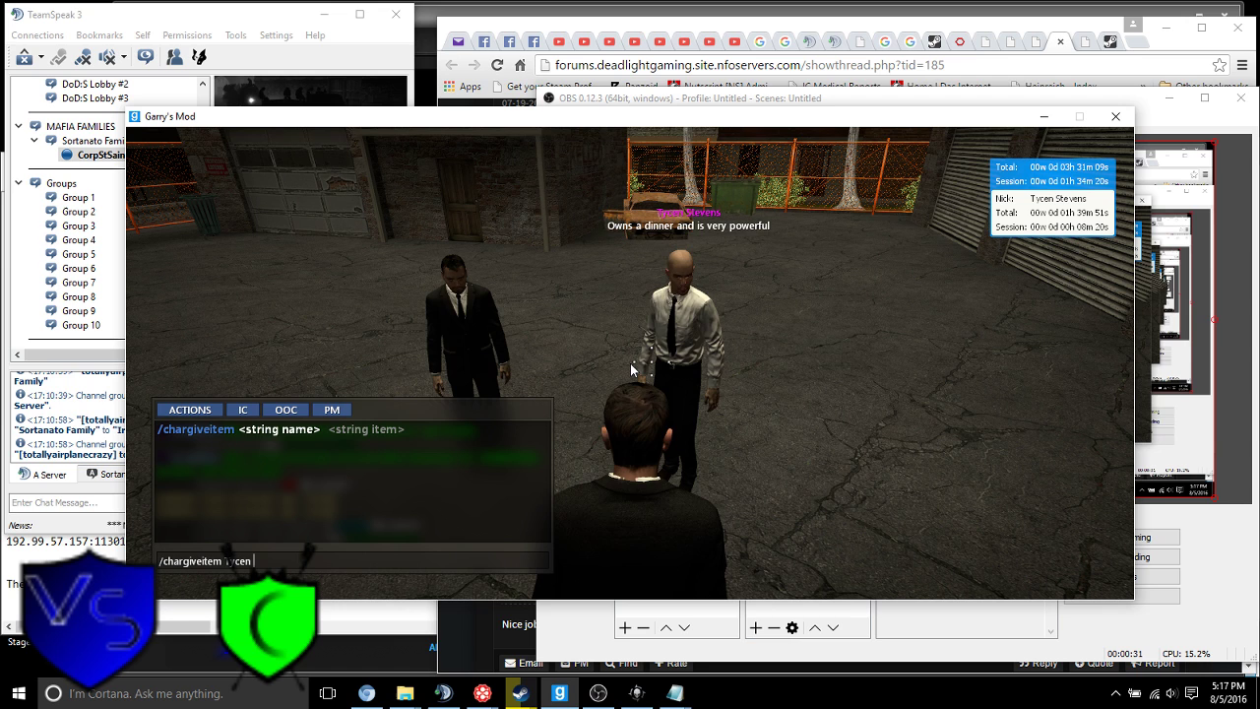
{"action": "type", "text": "M1911"}
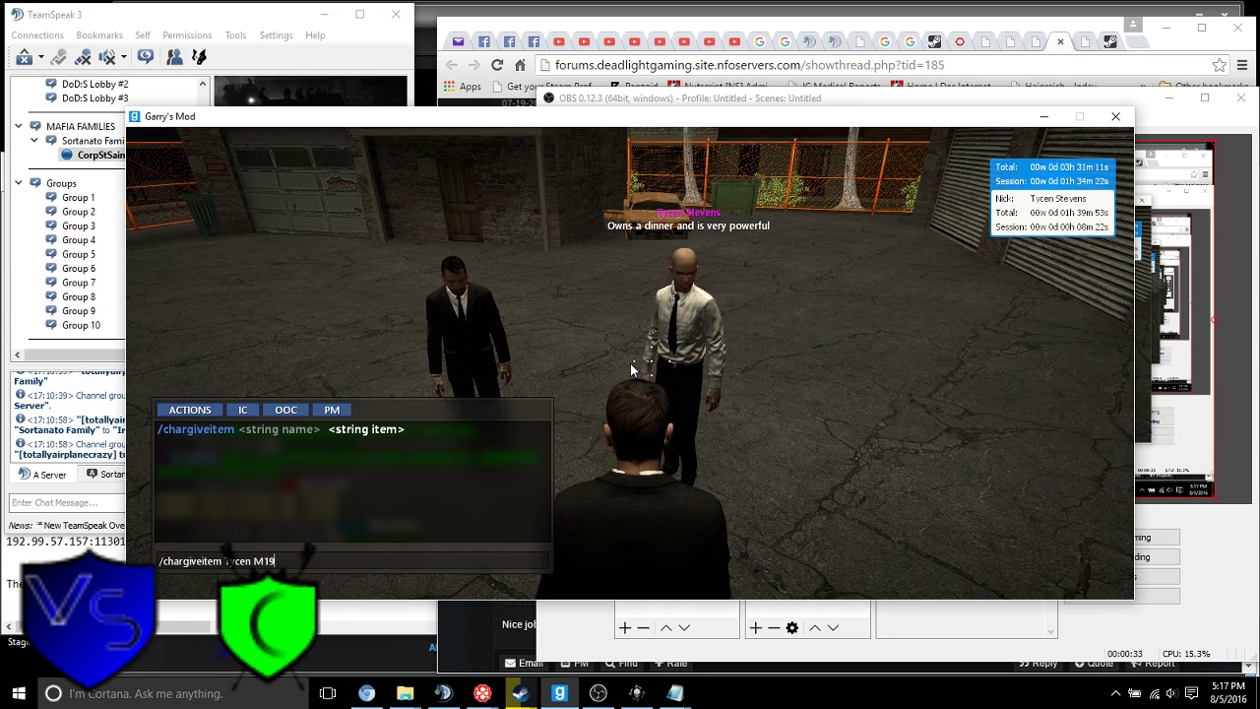
{"action": "key", "text": "Return"}
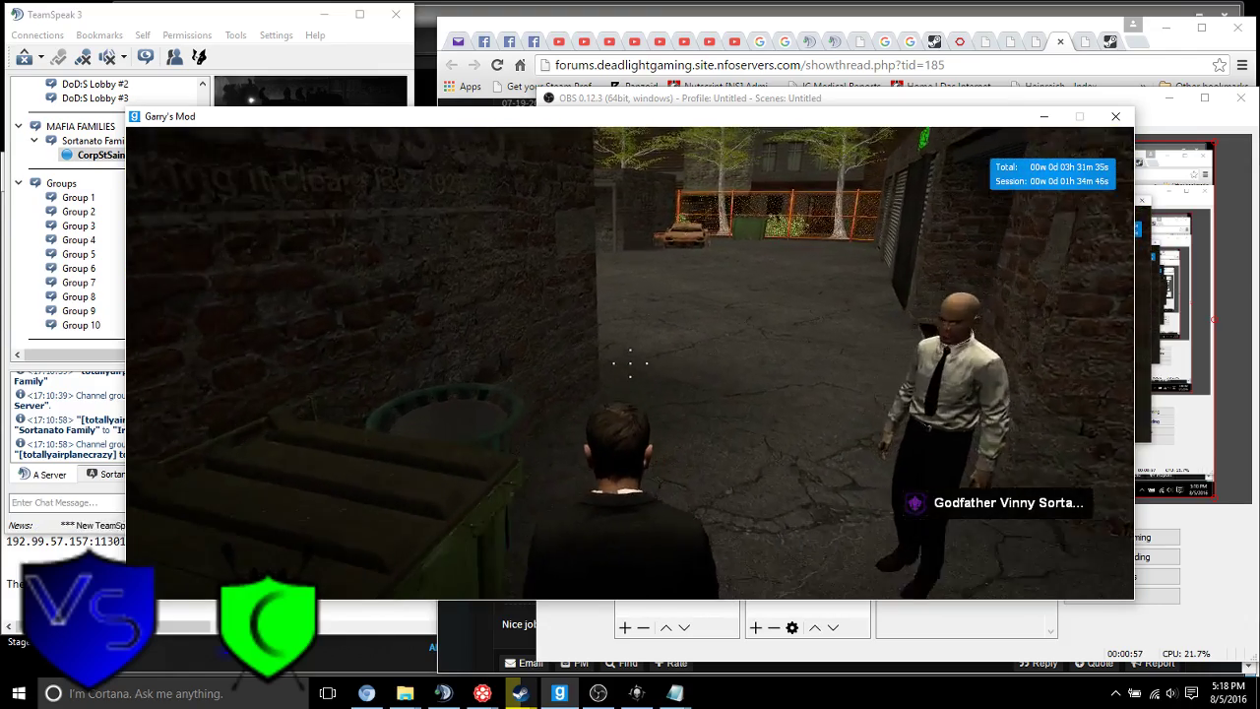
{"action": "type", "text": "y"}
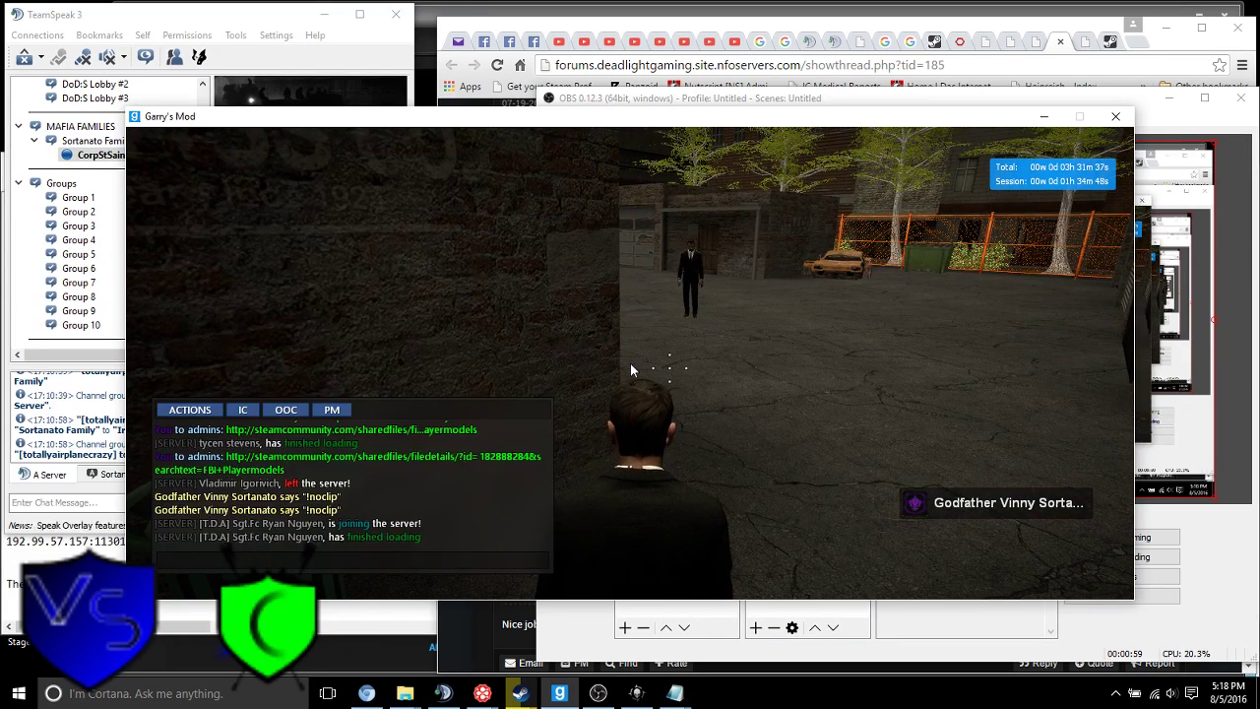
{"action": "type", "text": "/chargiveitem L n"}
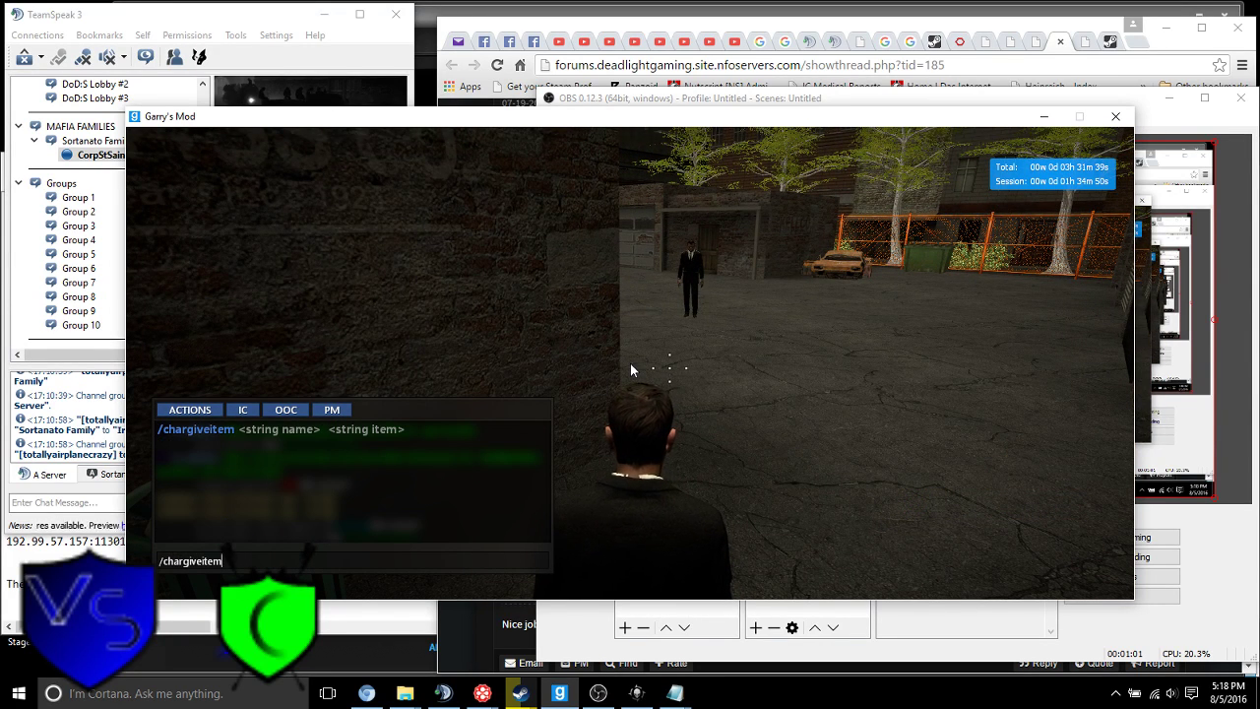
{"action": "type", "text": "ny "}
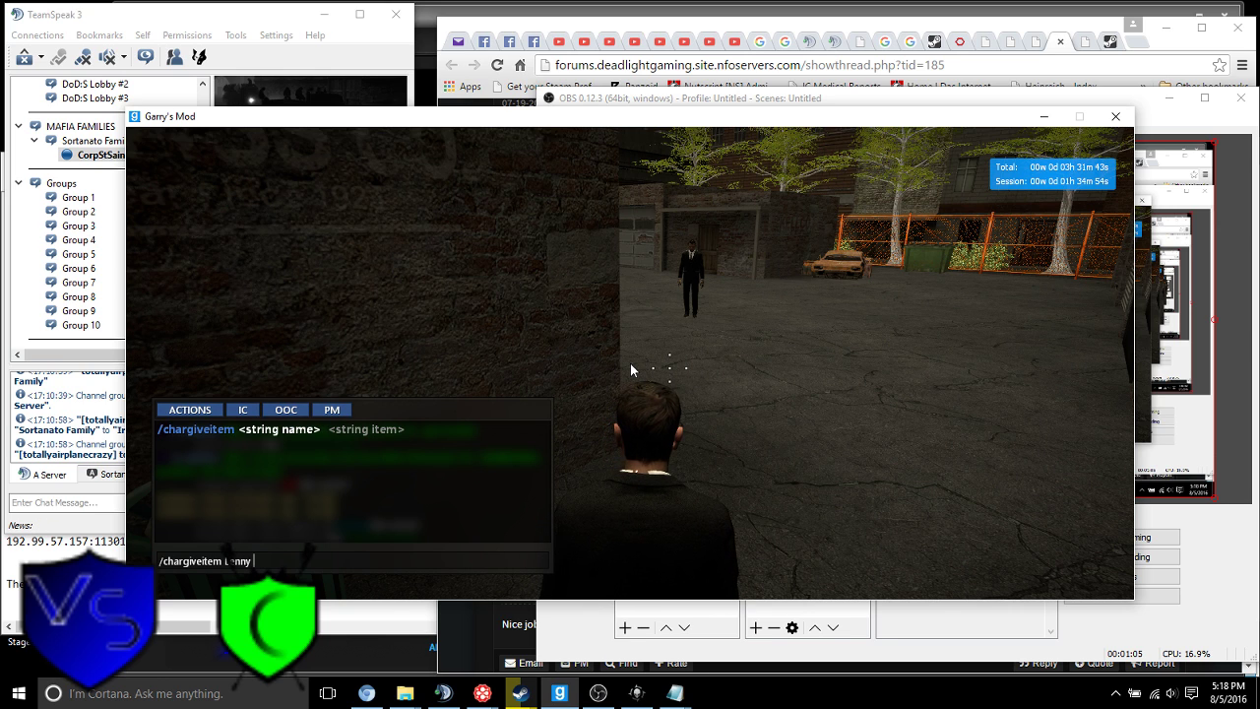
{"action": "type", "text": "Winchester Mod"}
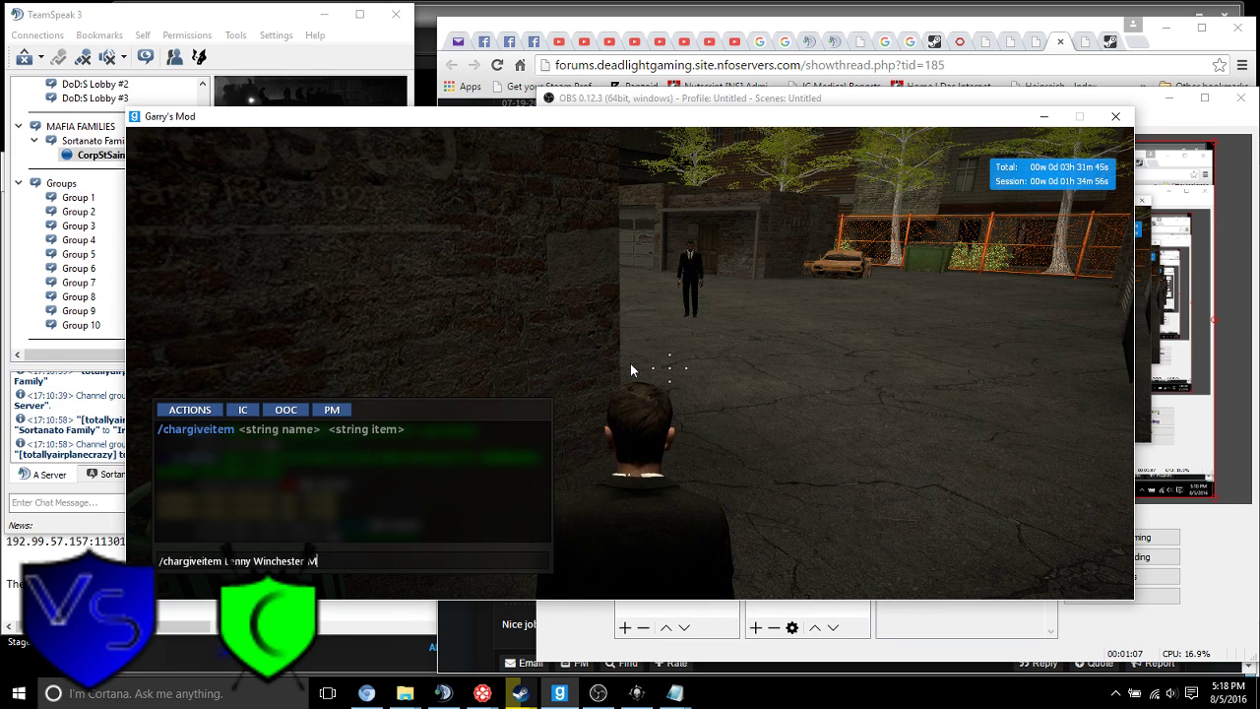
{"action": "type", "text": "el 1921"}
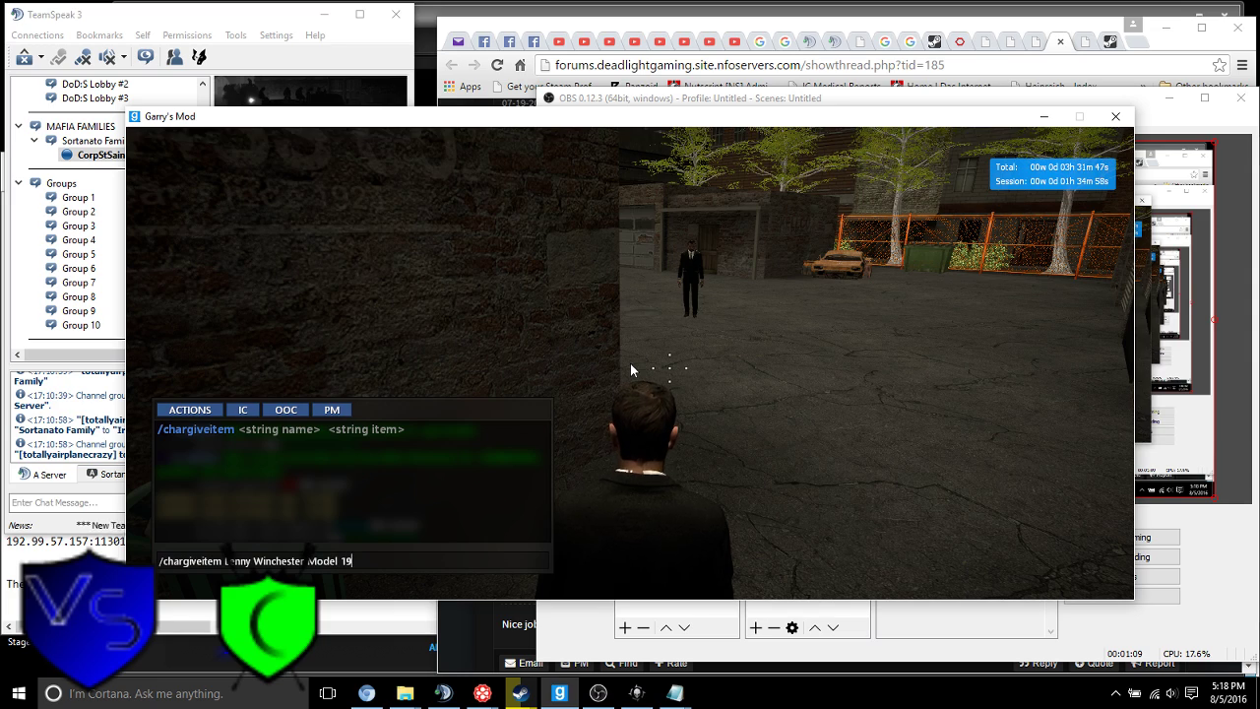
- Send the Winchester Model 1921 give-item command and turn toward the bald character
{"action": "key", "text": "Return"}
{"action": "key", "text": "Tab"}
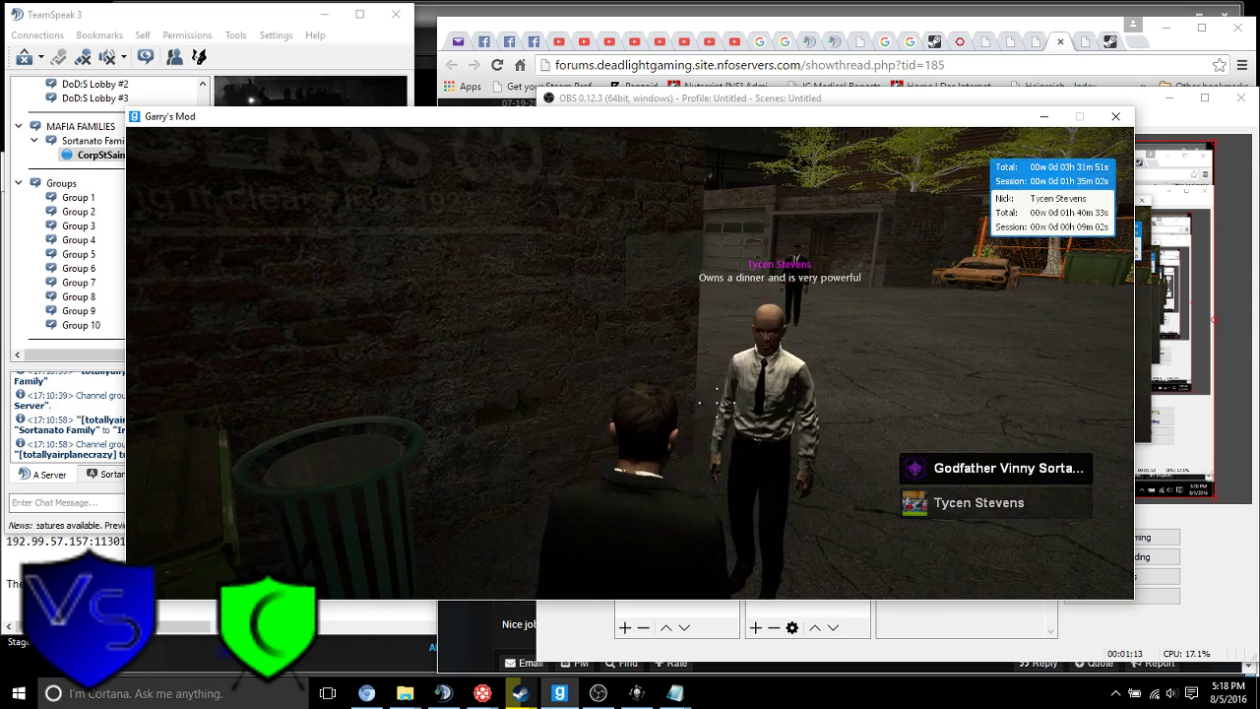
{"action": "left_click_drag", "start_coordinate": [630, 363], "coordinate": [551, 354]}
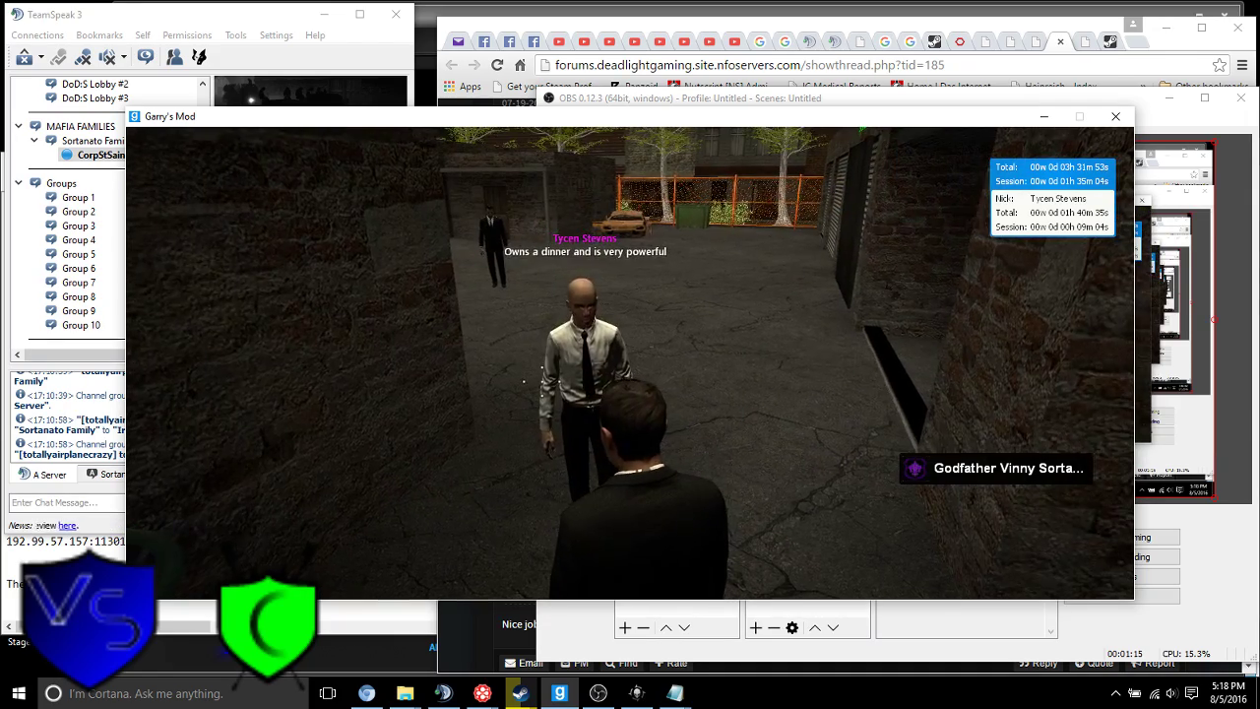
{"action": "key", "text": "a"}
- Check the console command log, then bring up the Dead Light notes and Documents folder
{"action": "key", "text": "Escape"}
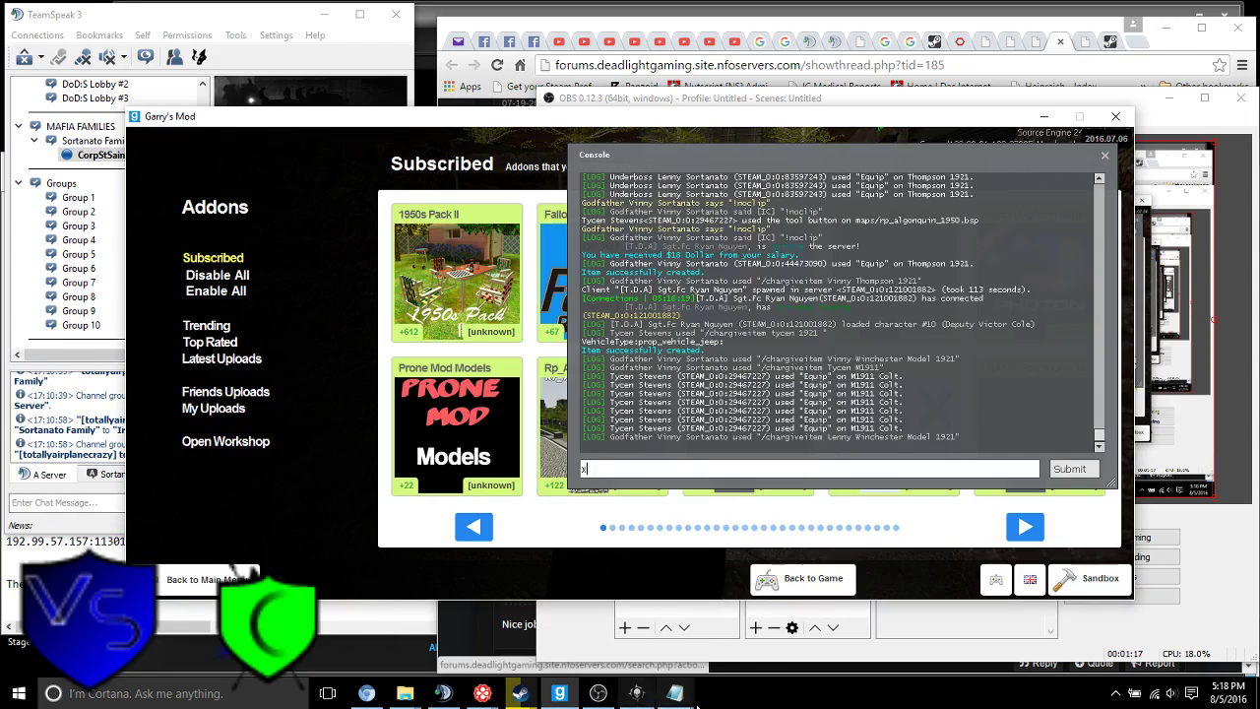
{"action": "left_click", "coordinate": [707, 650]}
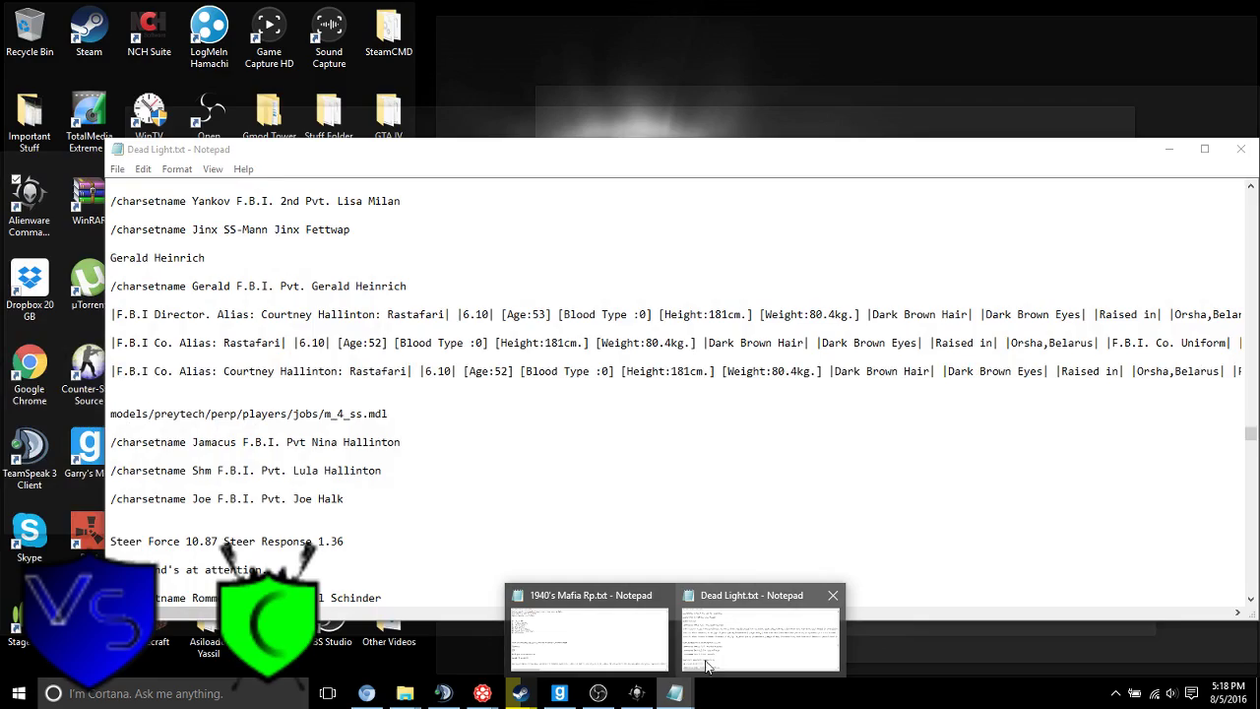
{"action": "left_click", "coordinate": [711, 657]}
{"action": "mouse_move", "coordinate": [404, 693]}
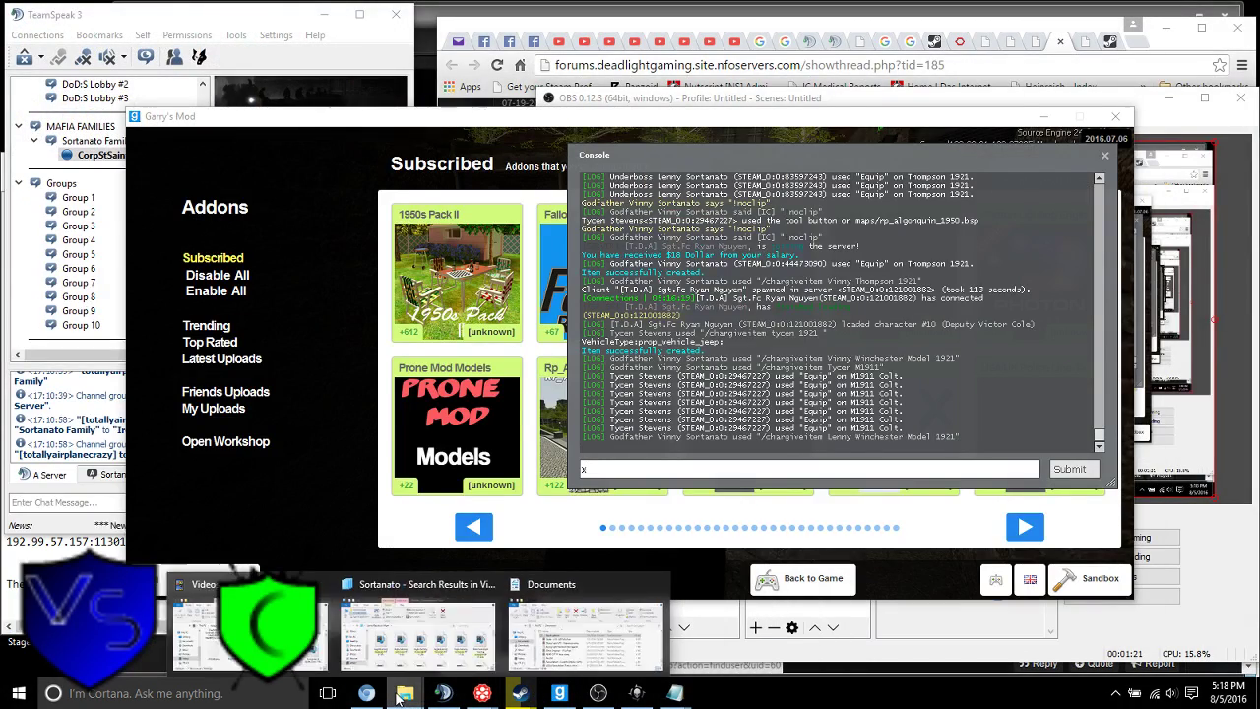
{"action": "left_click", "coordinate": [550, 644]}
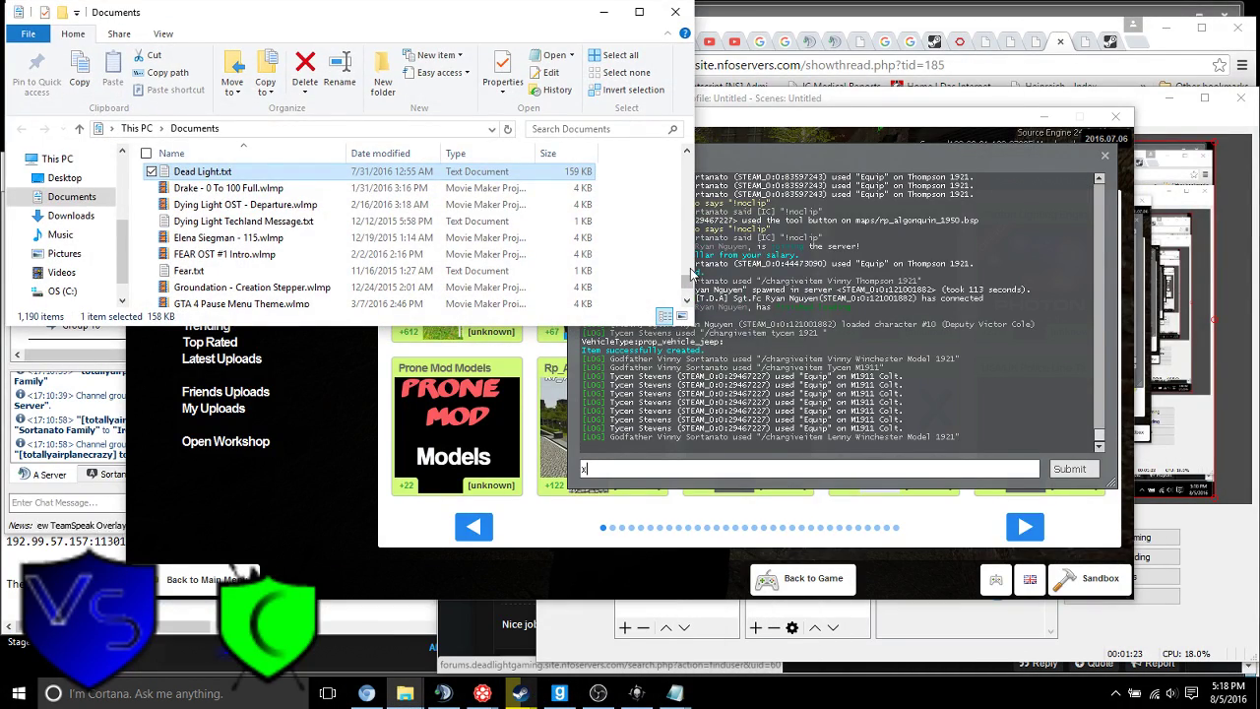
{"action": "left_click_drag", "start_coordinate": [688, 292], "coordinate": [688, 167]}
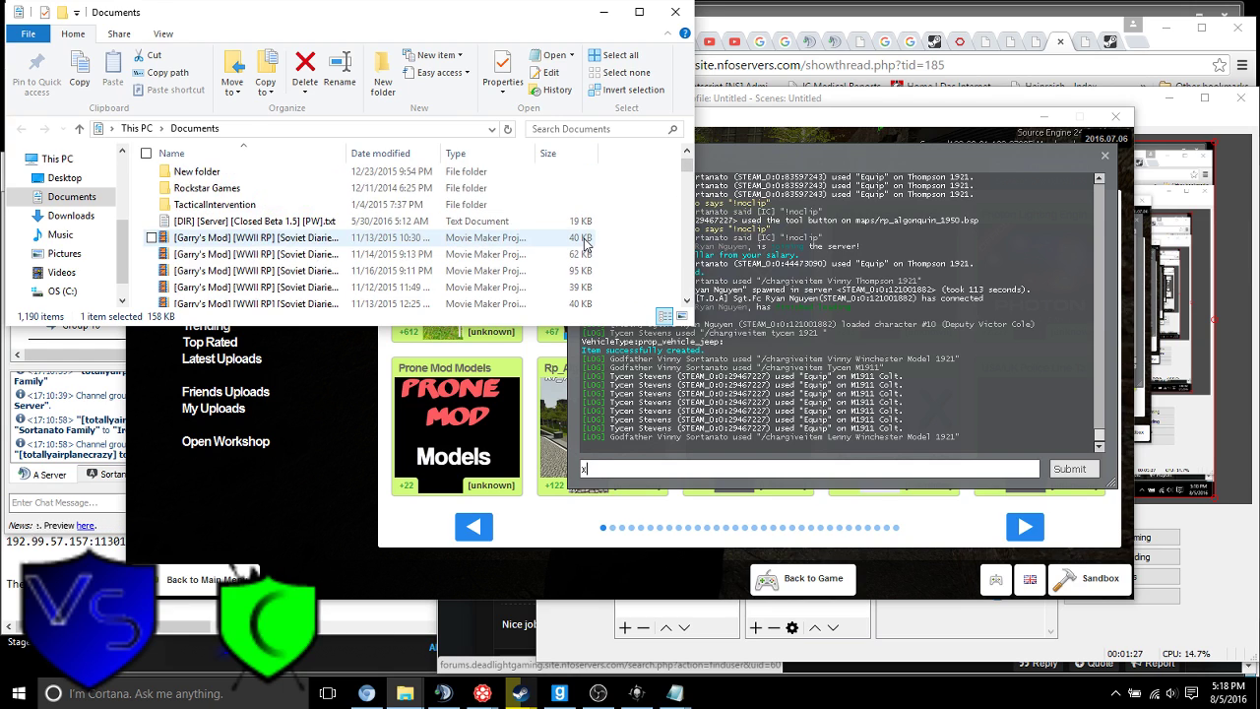